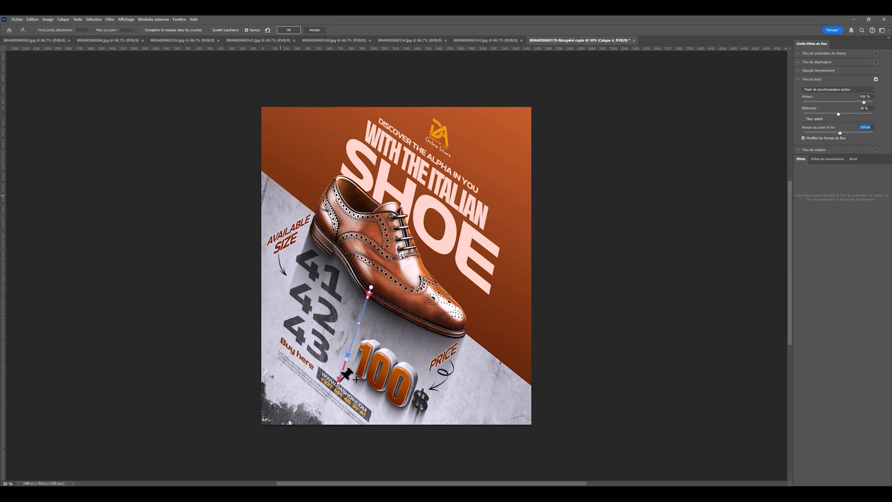
Try several path blur directions for the shoe's shadow, ending with it falling from the sole toward the contact box
left_click(346, 359)
left_click_drag(312, 387, 435, 384)
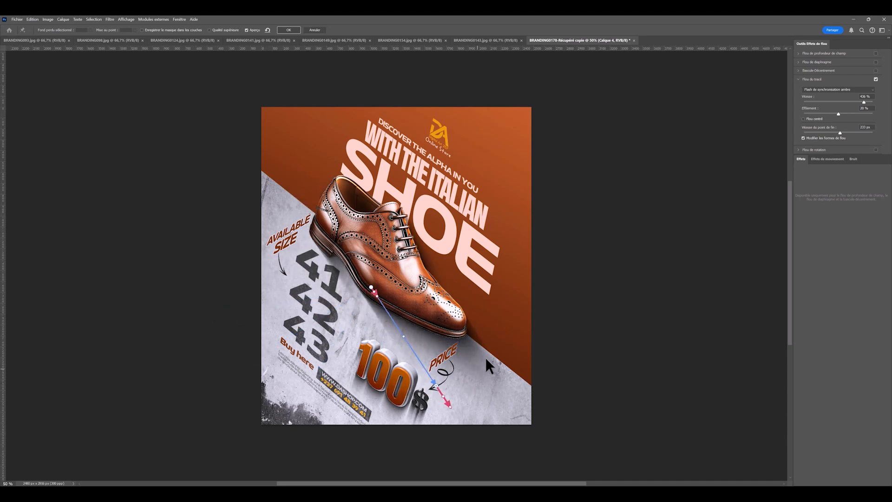
left_click_drag(485, 358, 275, 318)
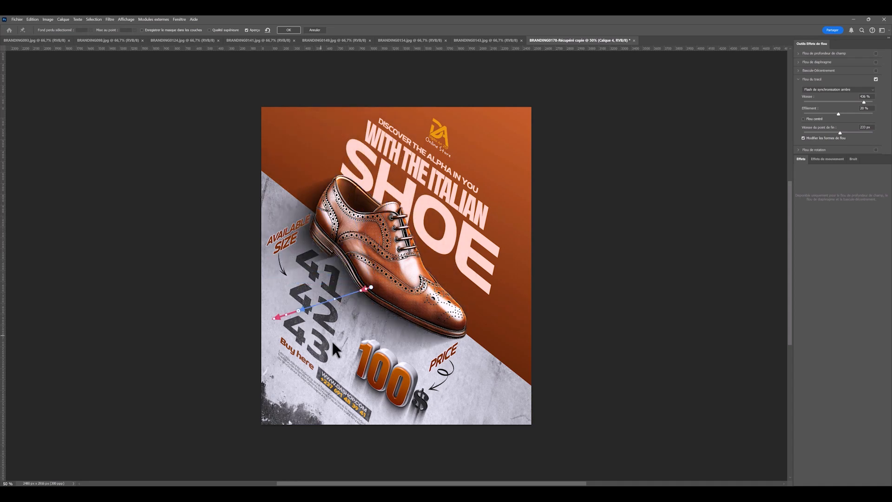
left_click_drag(331, 339, 263, 327)
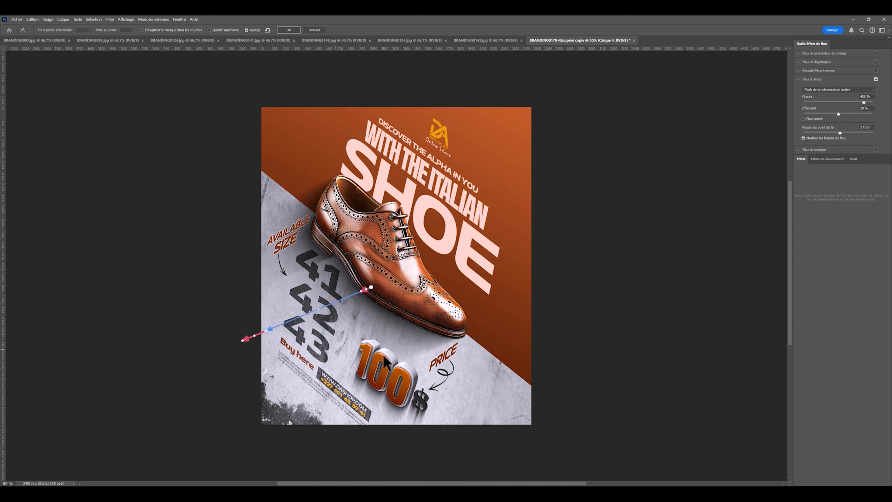
left_click_drag(382, 354, 351, 357)
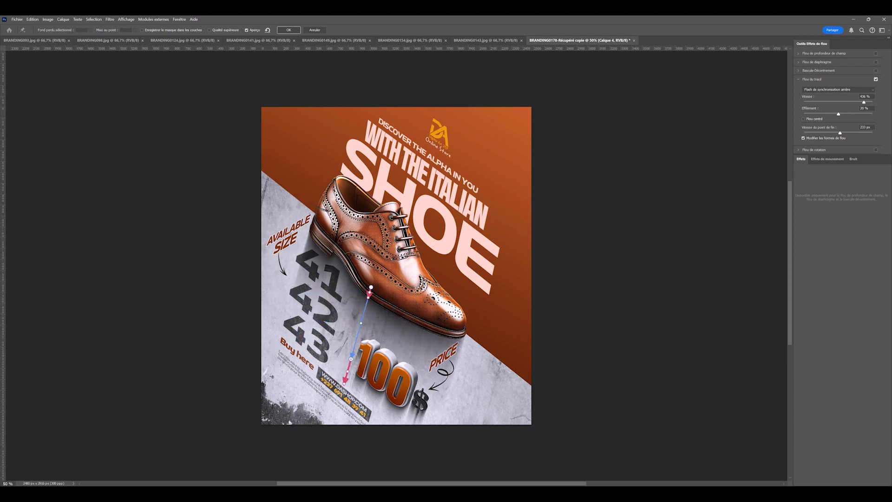
left_click_drag(350, 359, 346, 358)
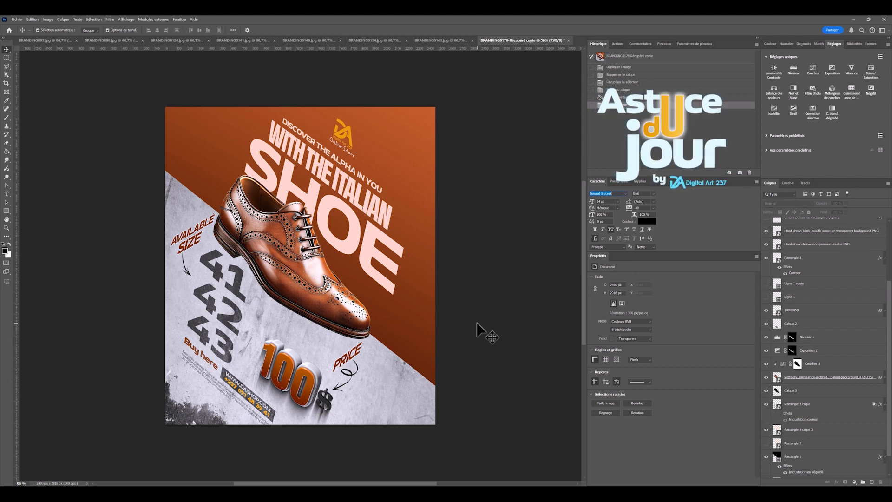
Try a drop shadow layer style on the shoe layer, increasing the shadow's distance
left_click(333, 312)
double_click(880, 379)
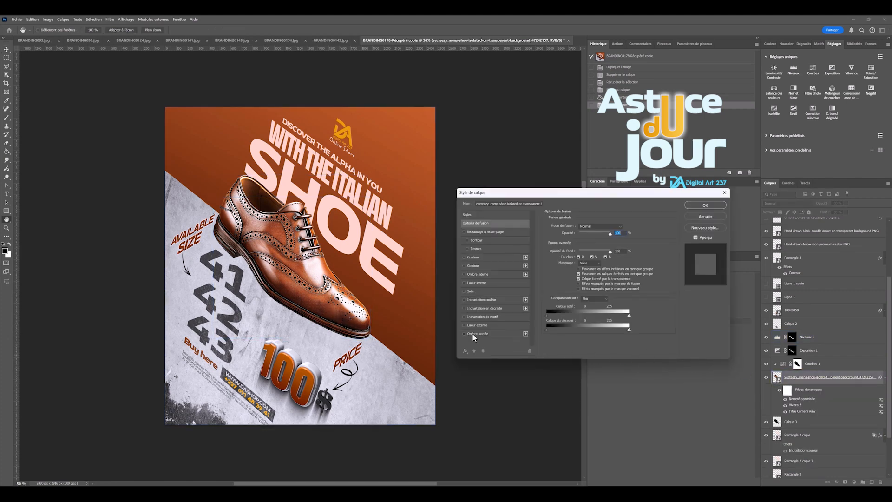
left_click(473, 334)
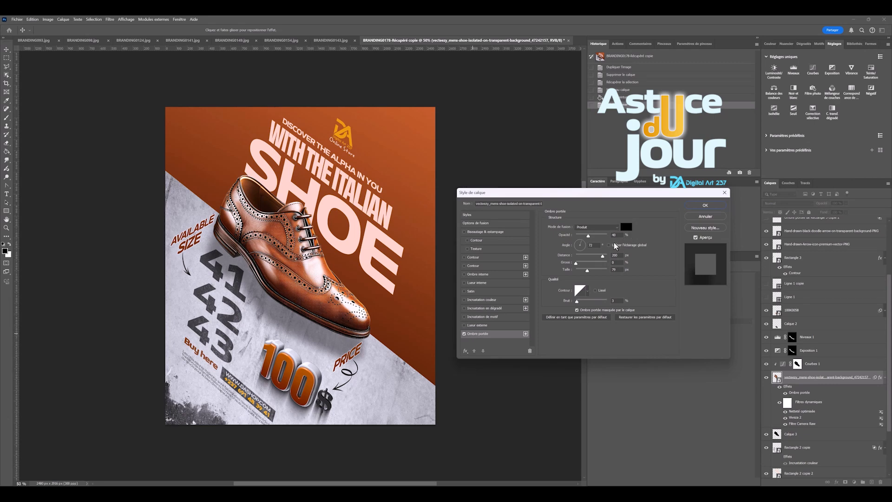
mouse_move(603, 255)
left_mouse_down()
mouse_move(585, 259)
mouse_move(606, 260)
left_mouse_up()
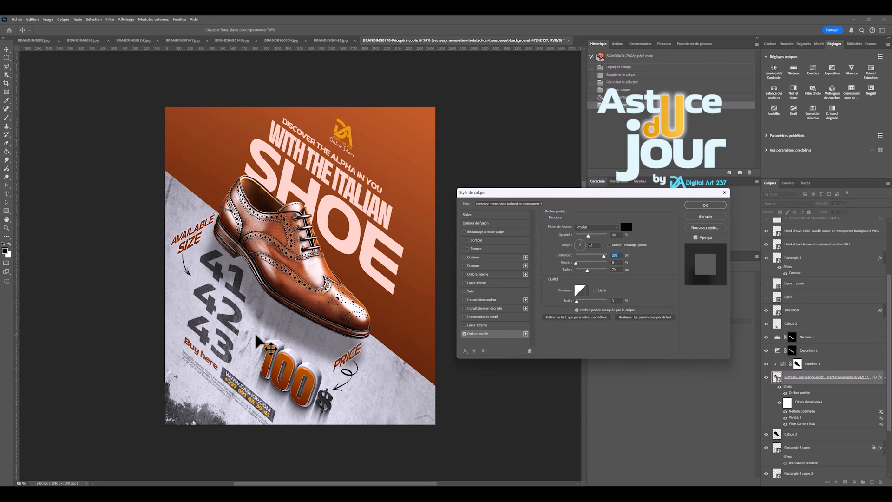
key("Return")
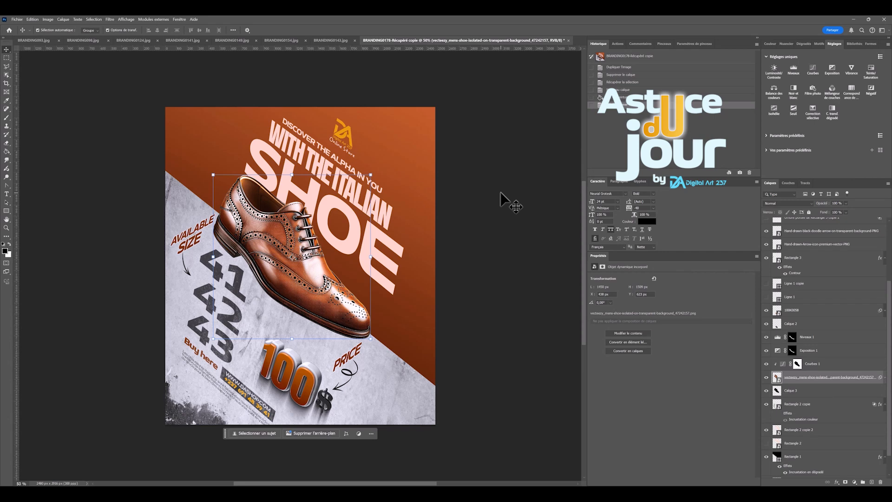
Examine the shadows in the hair cut poster document and return to the shoe poster
left_click(342, 39)
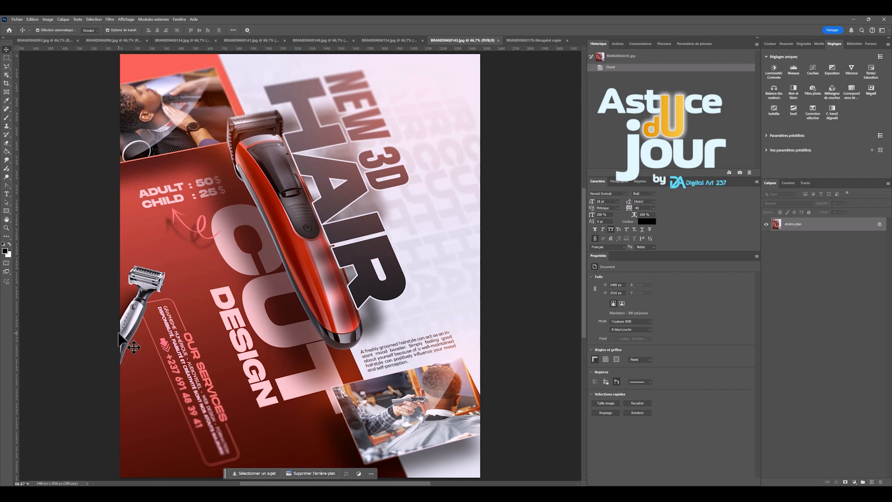
key("ctrl+Tab")
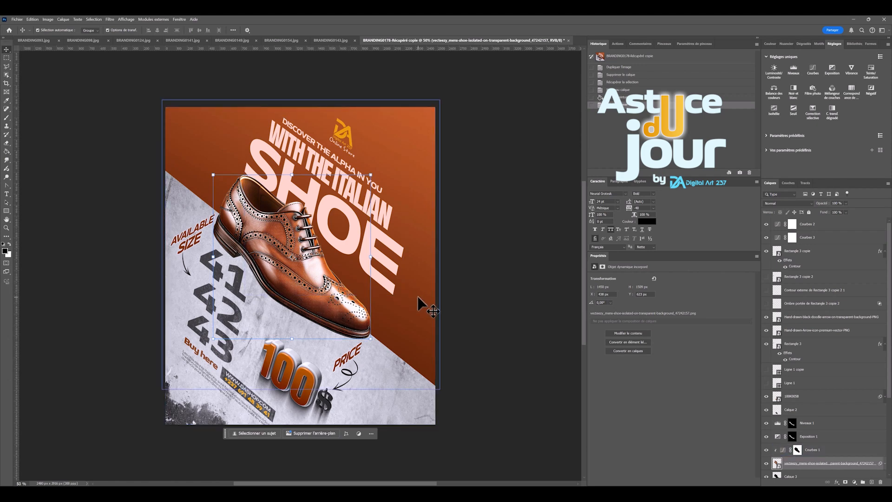
Load the shoe layer's outline as a selection and create a new layer directly beneath the shoe
scroll(817, 374, "down", 1)
left_click(817, 371)
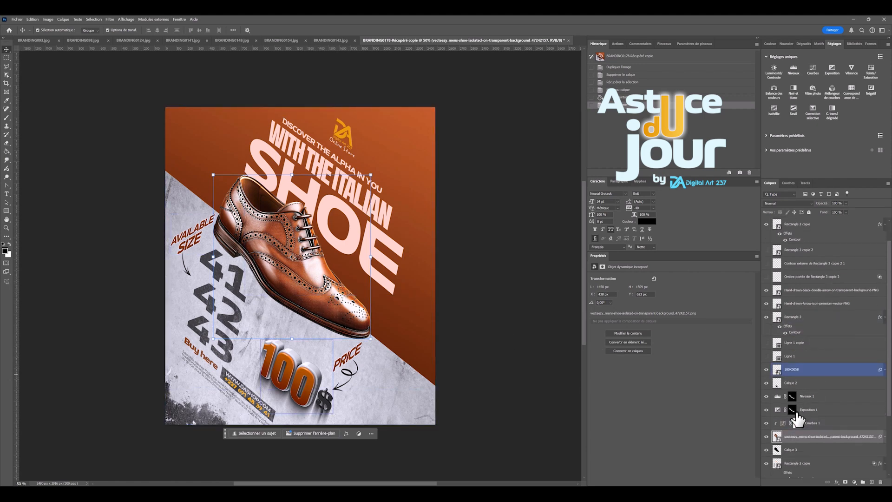
left_click(776, 436, "ctrl")
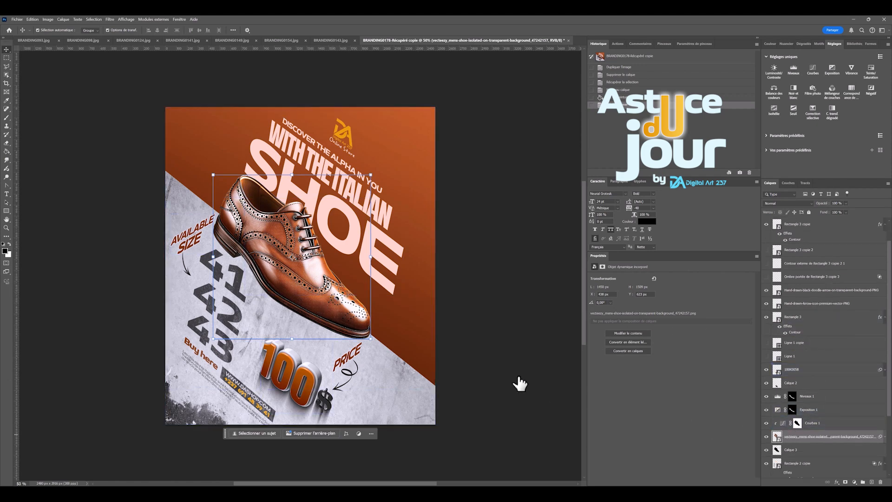
key("ctrl+d")
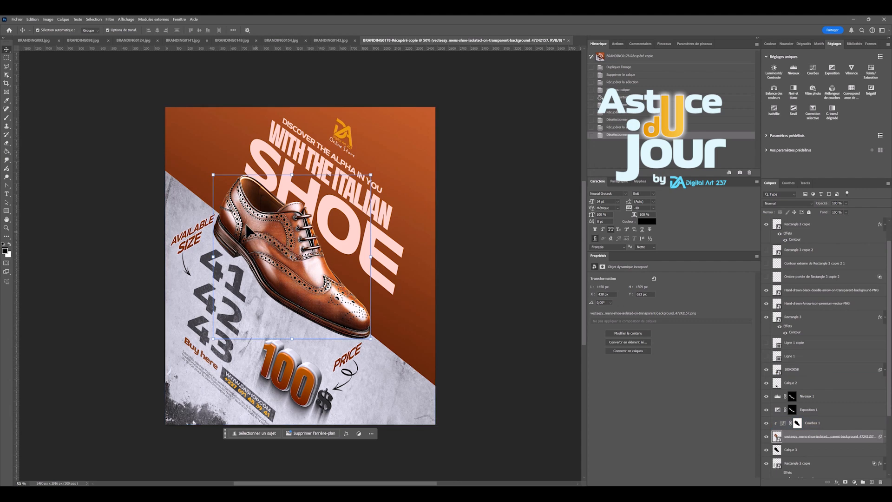
left_click_drag(775, 437, 776, 439)
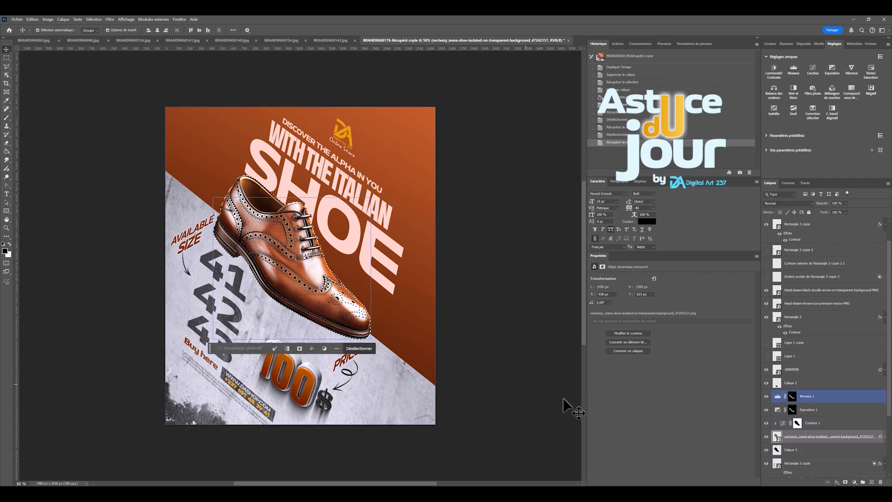
left_click(790, 450)
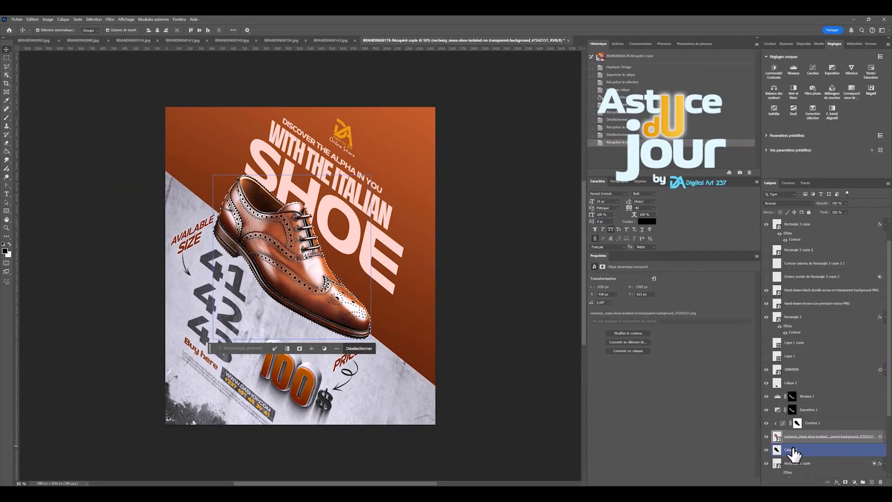
left_click(798, 463, "ctrl")
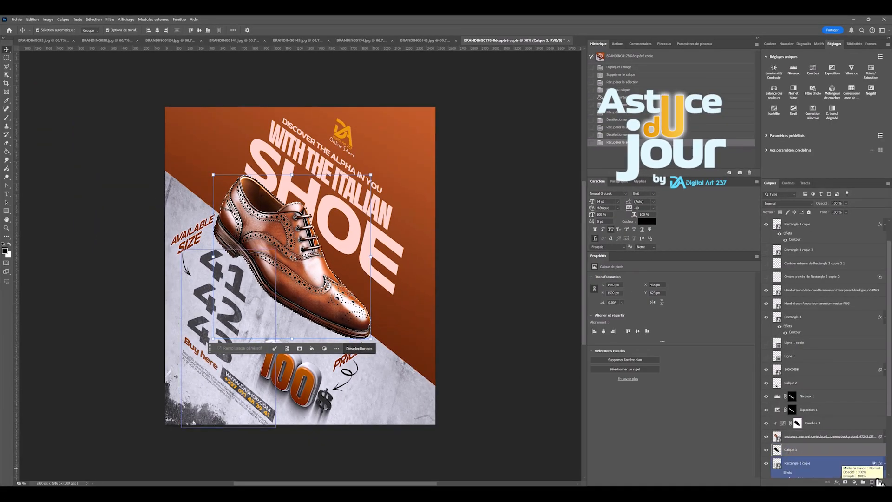
left_click(873, 482)
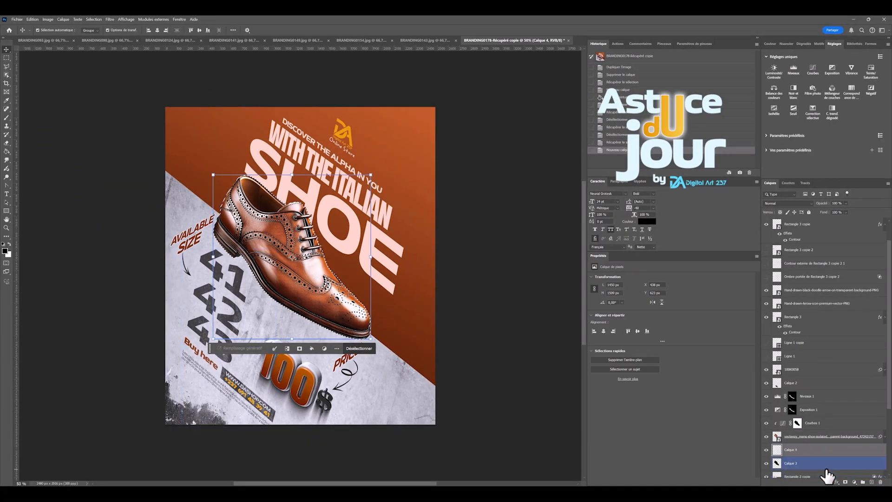
Fill the shoe-shaped selection with black on the new layer using the Paint Bucket and deselect it
key("g")
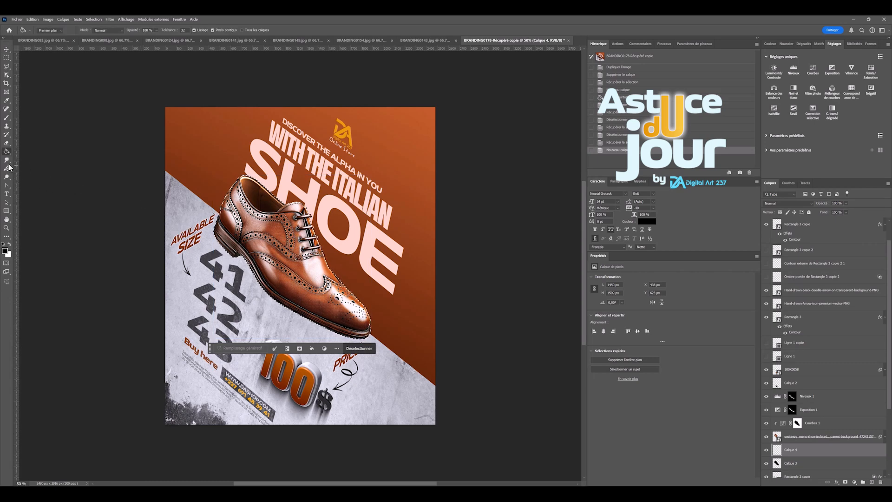
left_click(296, 268)
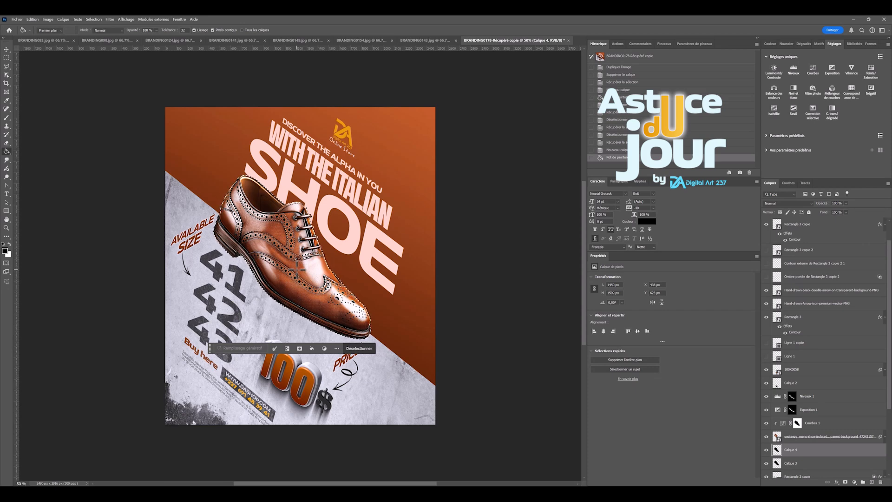
key("ctrl+d")
key("v")
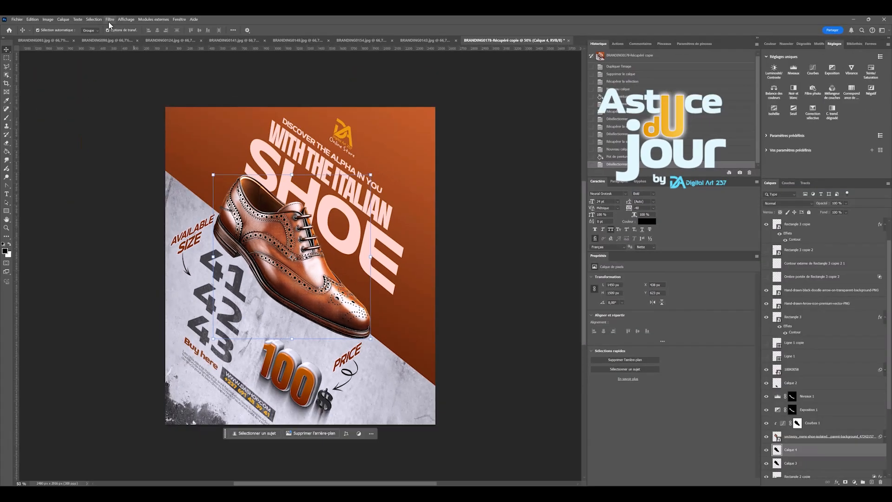
Start a Path Blur from the Blur Gallery on the black shoe layer with the rear sync flash preset
left_click(110, 20)
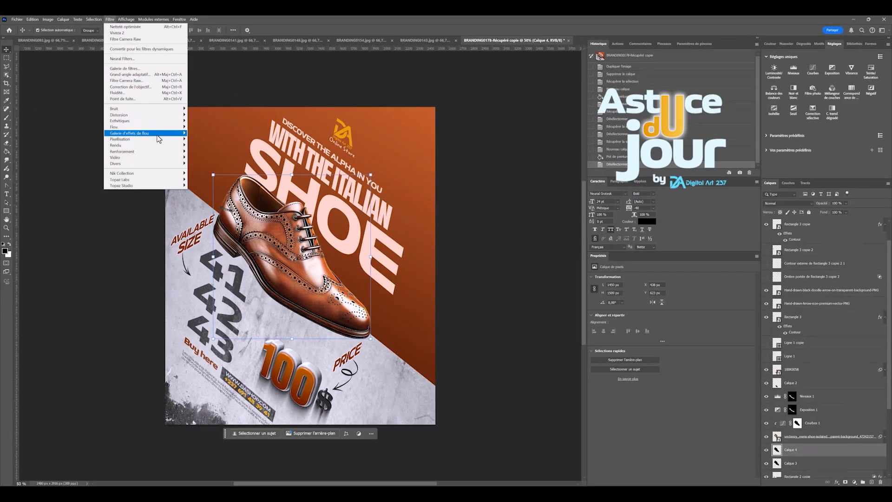
mouse_move(157, 134)
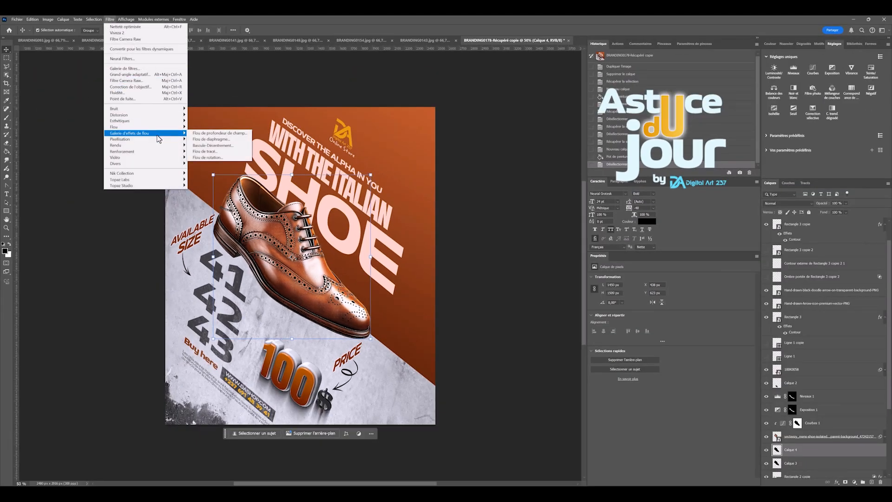
left_click(215, 152)
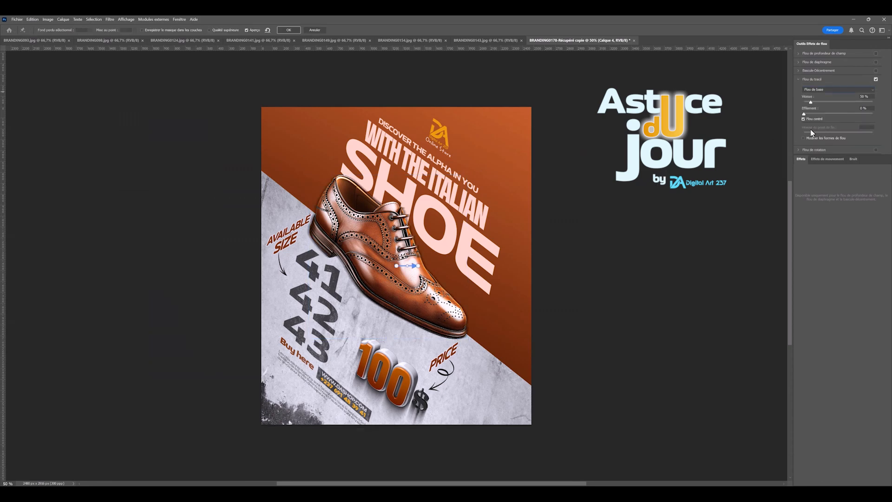
left_click(821, 90)
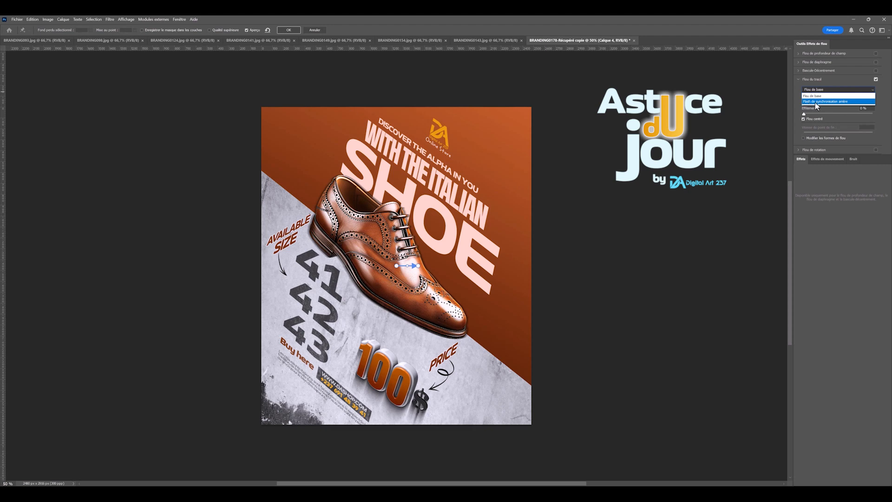
left_click(819, 102)
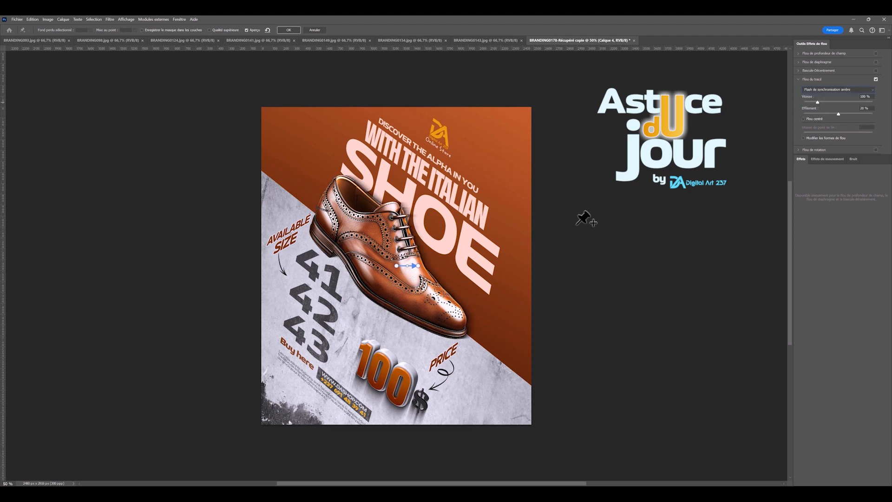
Run the blur path from the shoe's sole down to the website box, with speed 400% and end point speed 279 px
left_click_drag(396, 266, 338, 375)
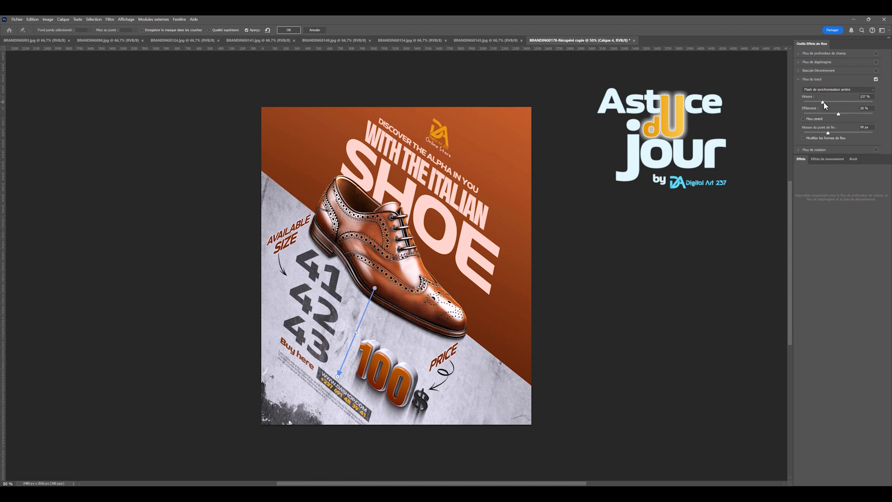
left_click_drag(824, 106, 850, 103)
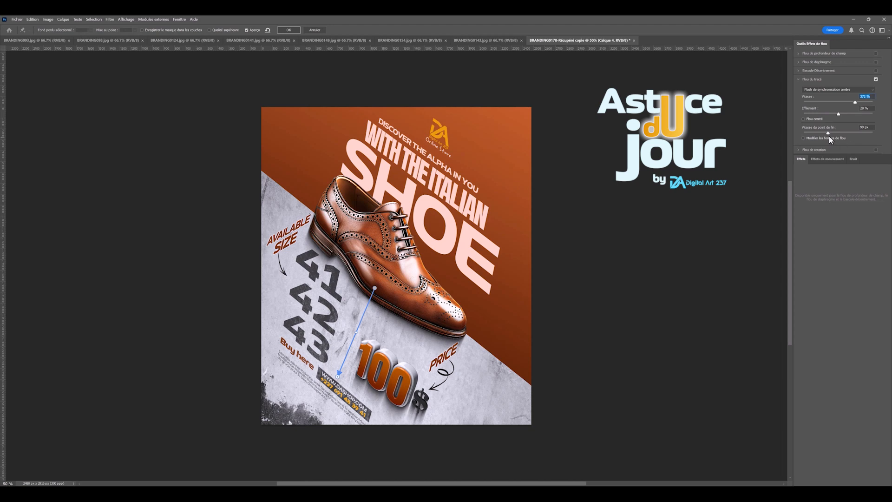
left_click_drag(829, 135, 831, 137)
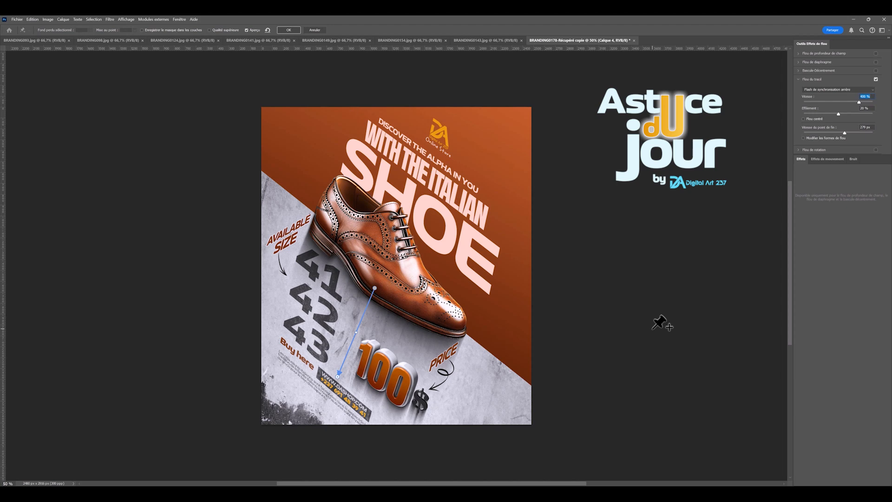
Fine-tune the end of the blur path near the website box and apply the Path Blur
left_click_drag(338, 376, 342, 380)
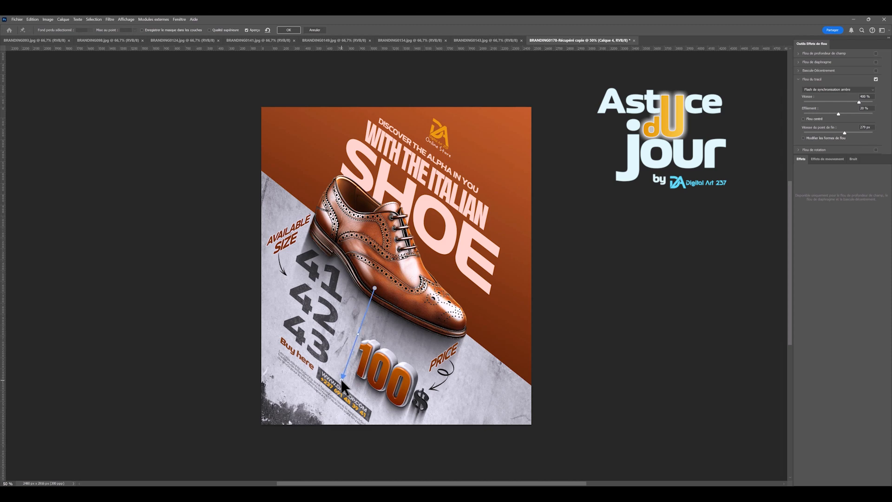
left_click_drag(341, 378, 345, 381)
key("Return")
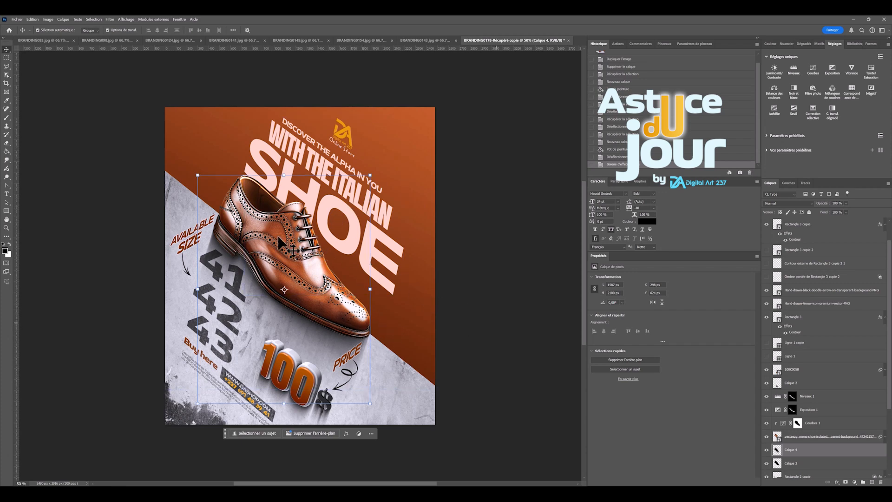
Erase stray parts of the blurred shadow by the laces, behind the heel and near the poster's lower edge
key("e")
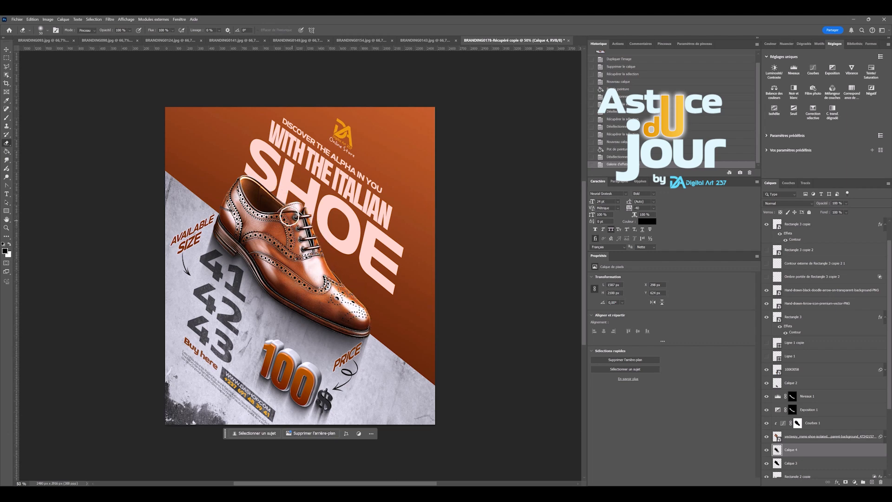
left_click(288, 215)
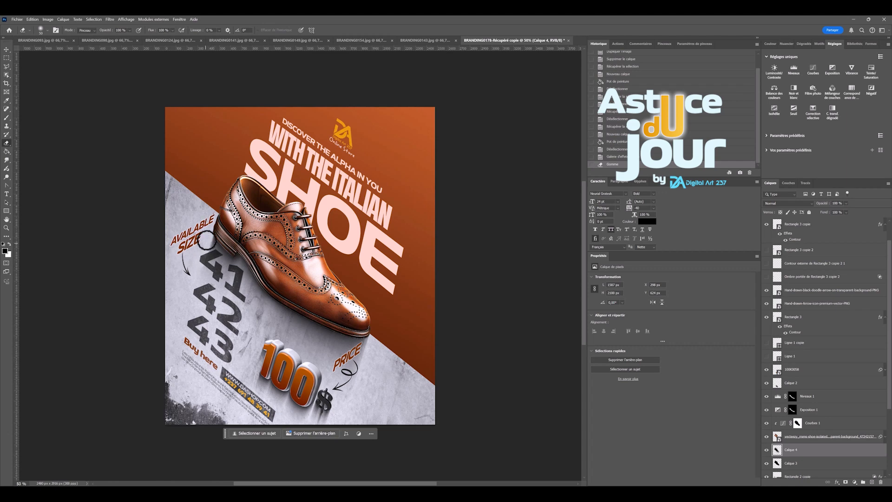
left_click_drag(215, 225, 152, 359)
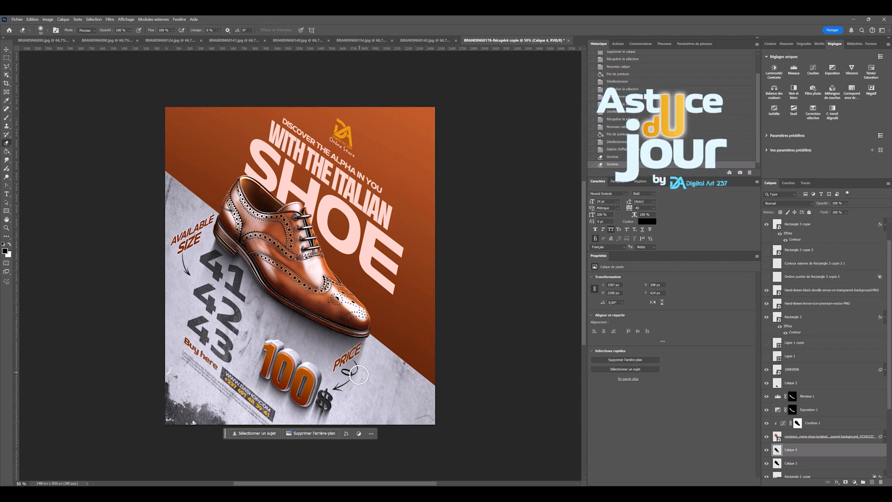
left_click_drag(352, 426, 351, 419)
key("v")
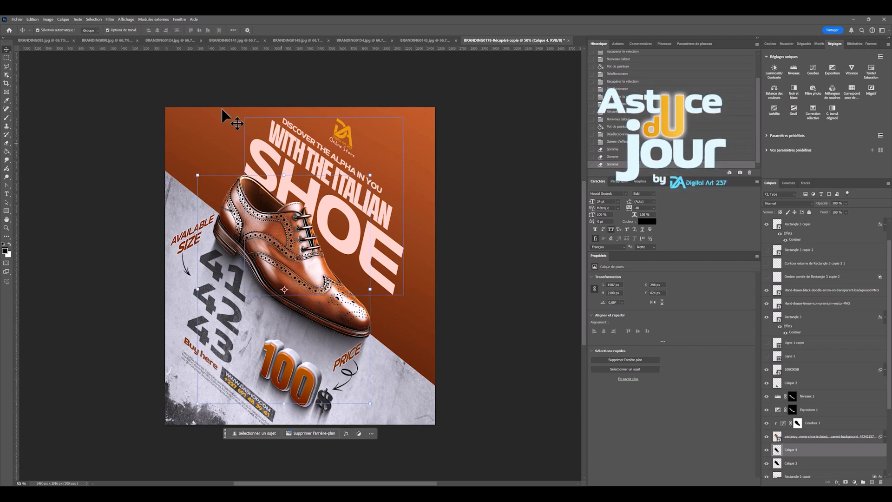
Soften the blurred shoe shadow layer with a Gaussian Blur of 10 pixels radius and deselect the layer
left_click(110, 20)
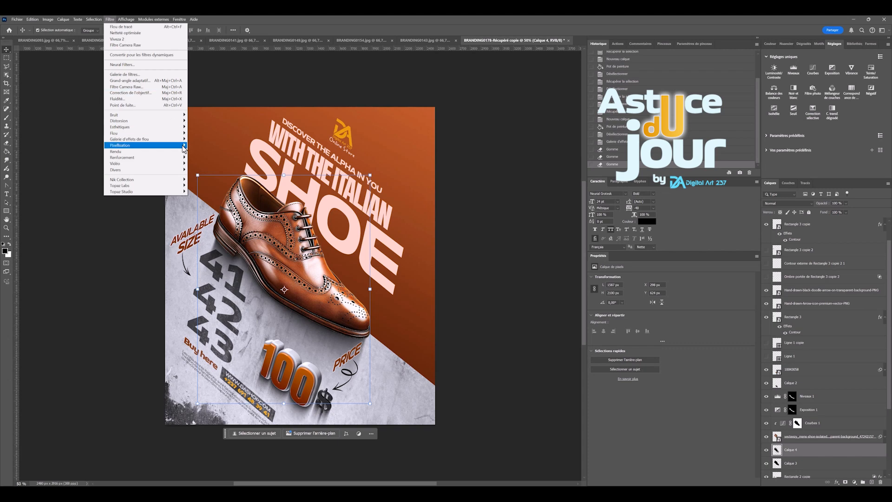
mouse_move(153, 133)
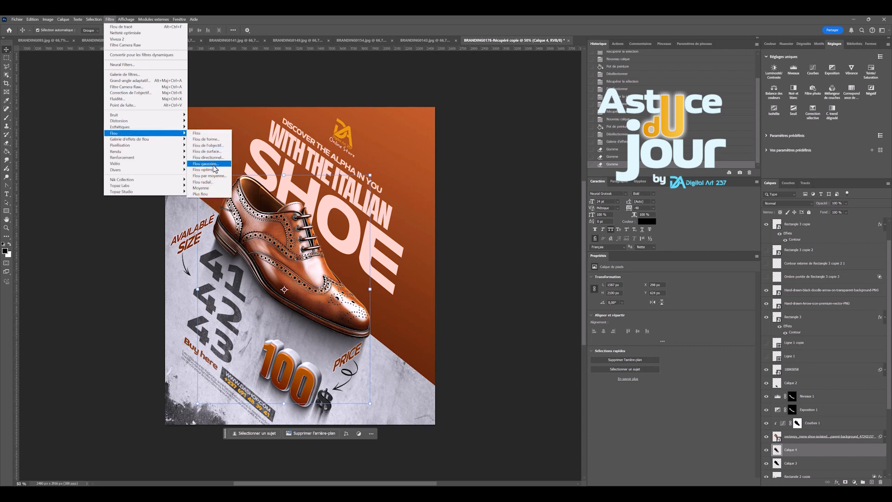
left_click(209, 157)
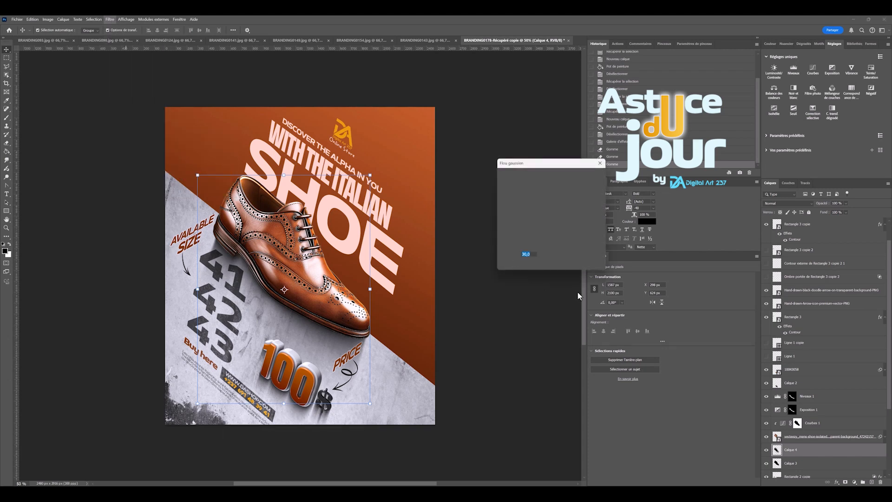
type("10")
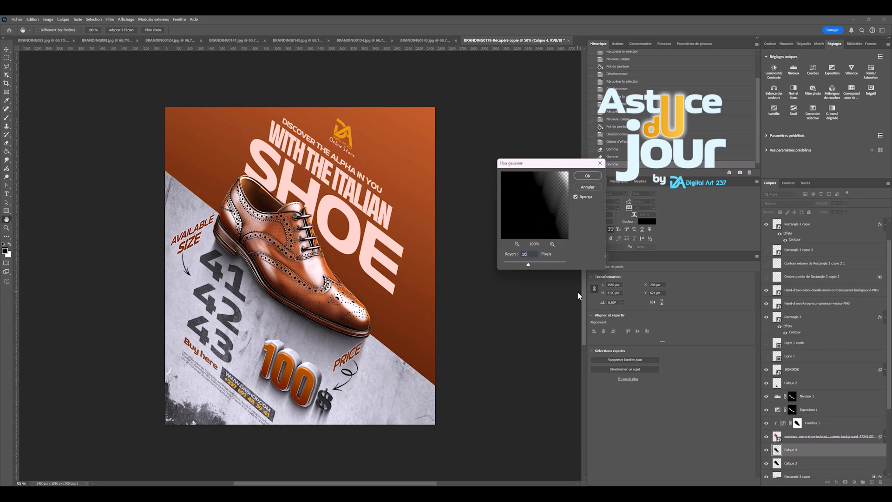
left_click(592, 179)
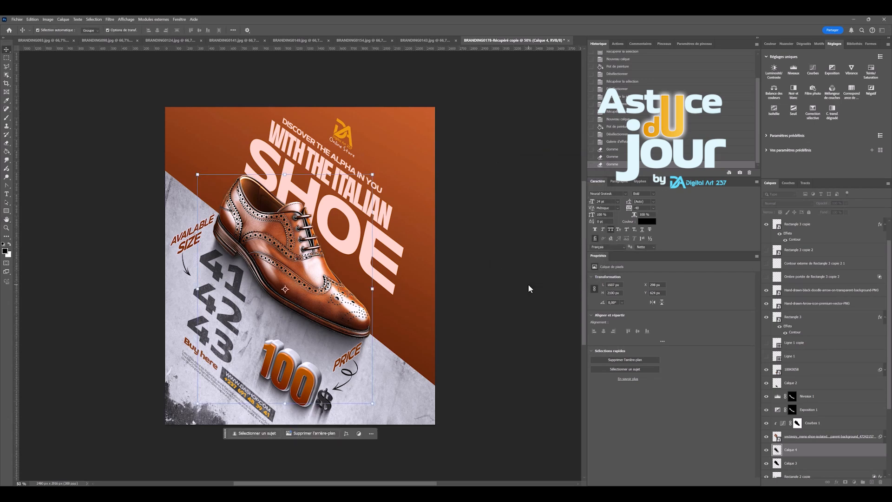
left_click(528, 283)
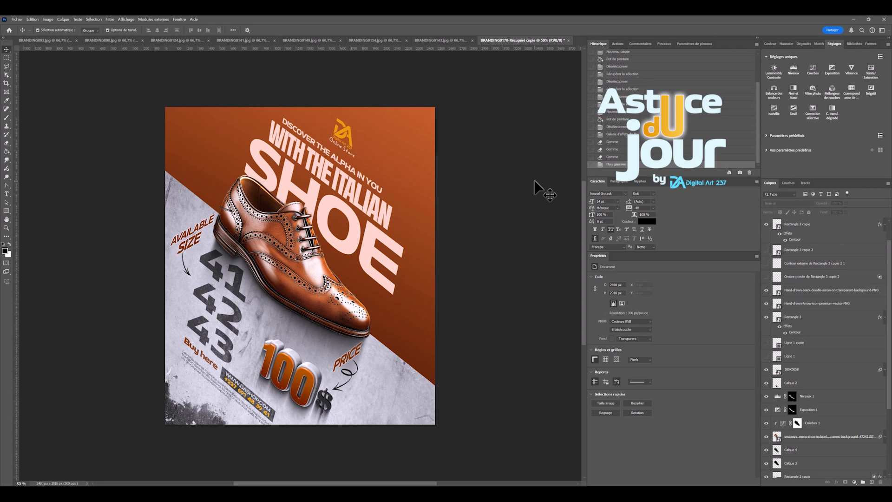
Examine the shadow effects in the other open posters: 3D design, men's shoes, football, pizza, drink can and food combo
left_click(372, 43)
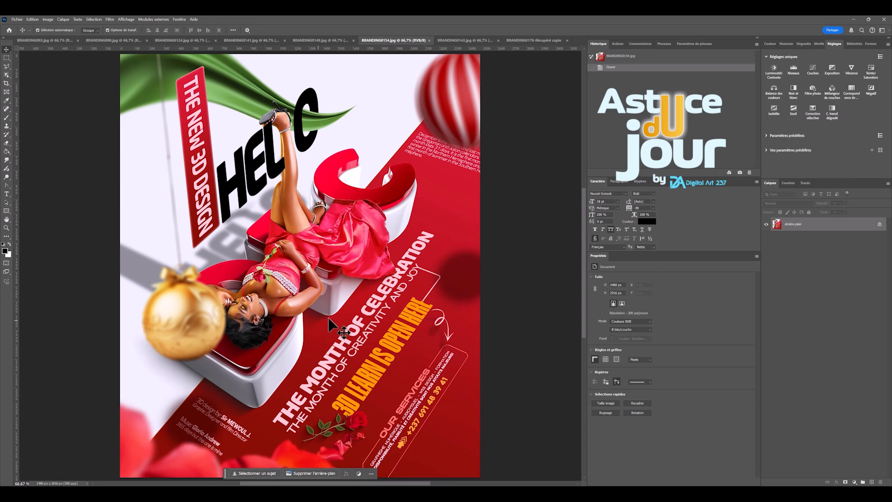
left_click(321, 40)
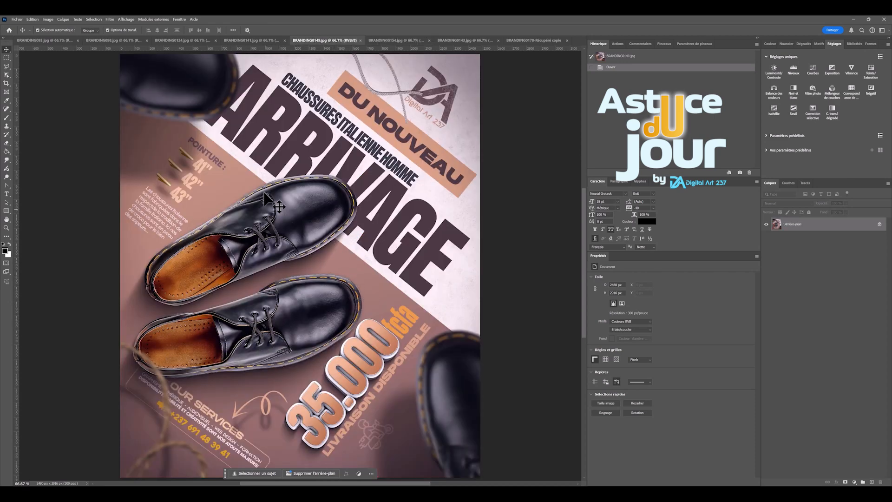
left_click(255, 40)
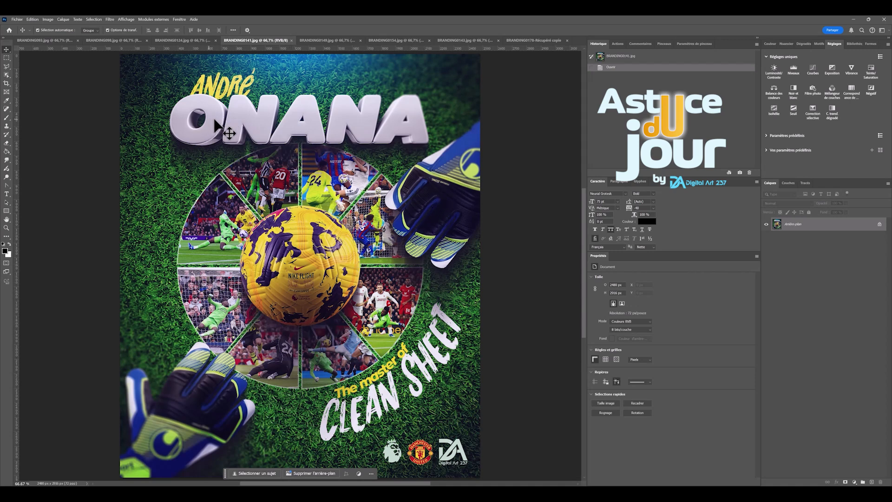
left_click(176, 41)
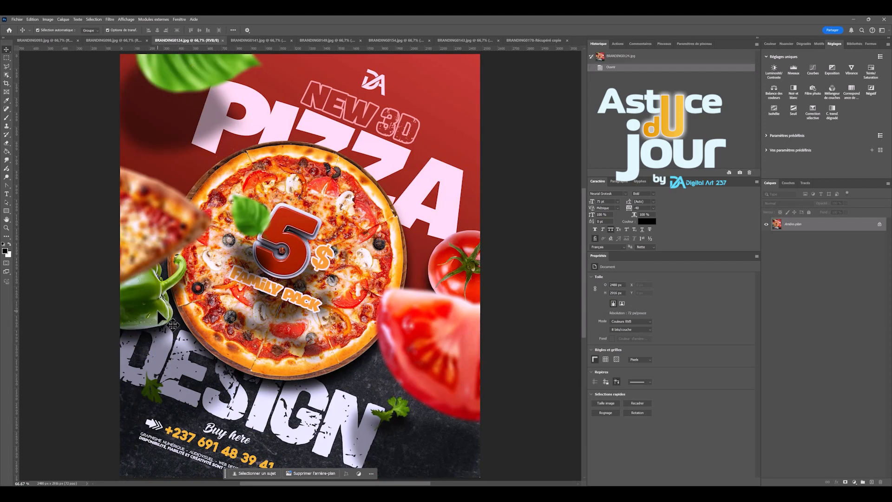
left_click(117, 38)
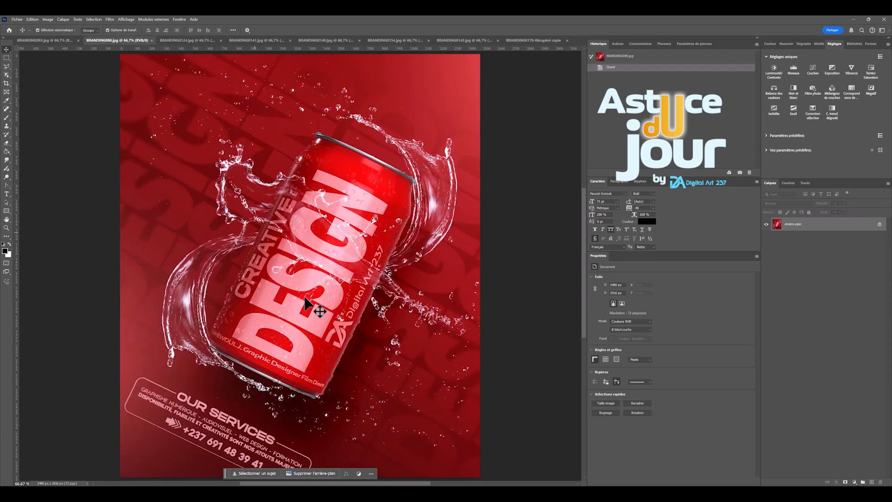
left_click(32, 40)
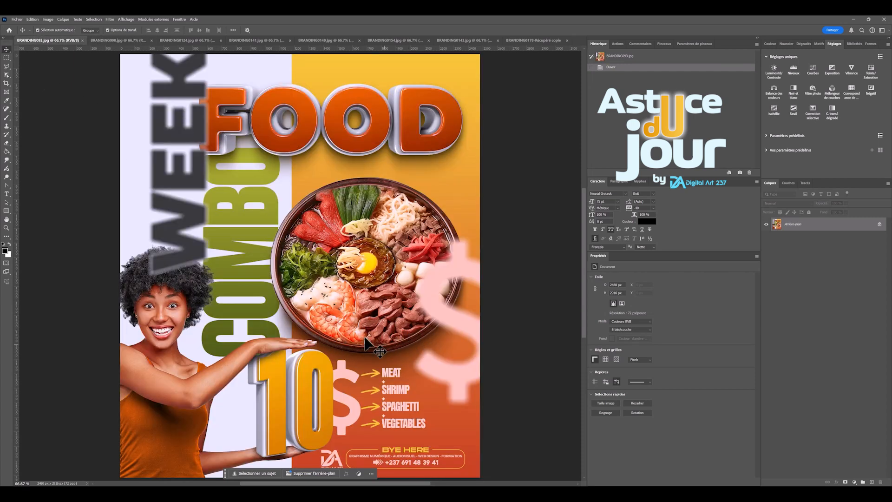